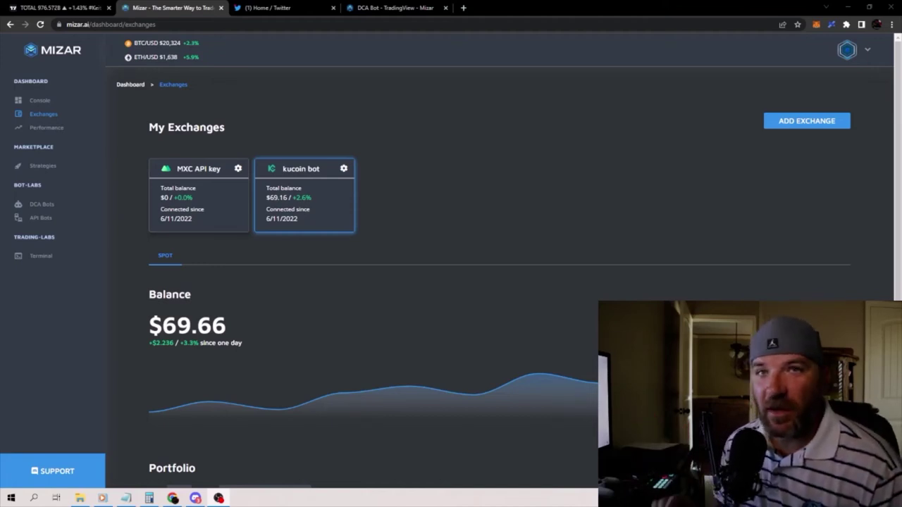
- Check the Console, load the kucoin bot's $69.76 spot balance on My Exchanges, and open the account menu
{"action": "left_click", "coordinate": [38, 101]}
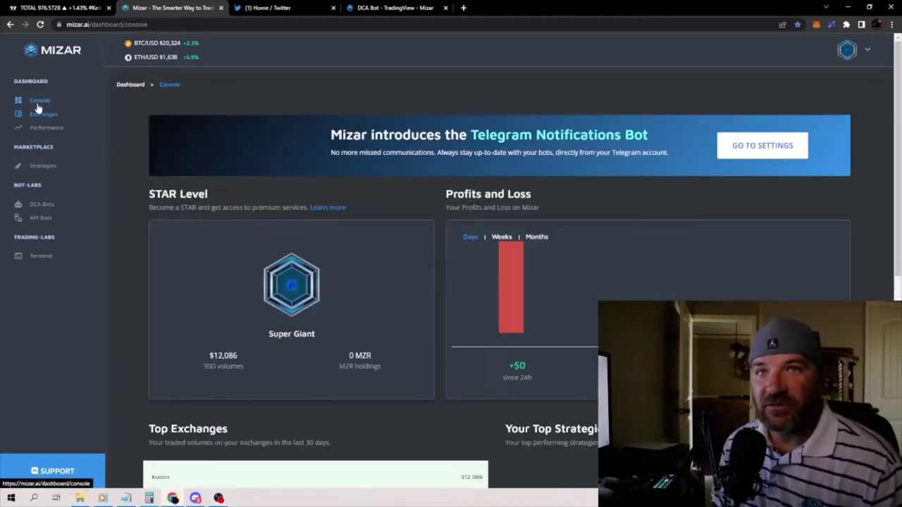
{"action": "left_click", "coordinate": [41, 116]}
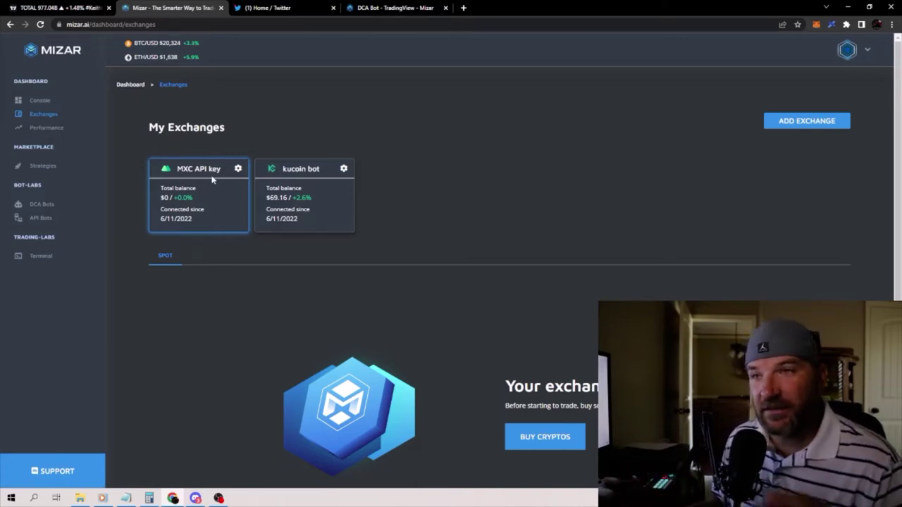
{"action": "left_click", "coordinate": [305, 184]}
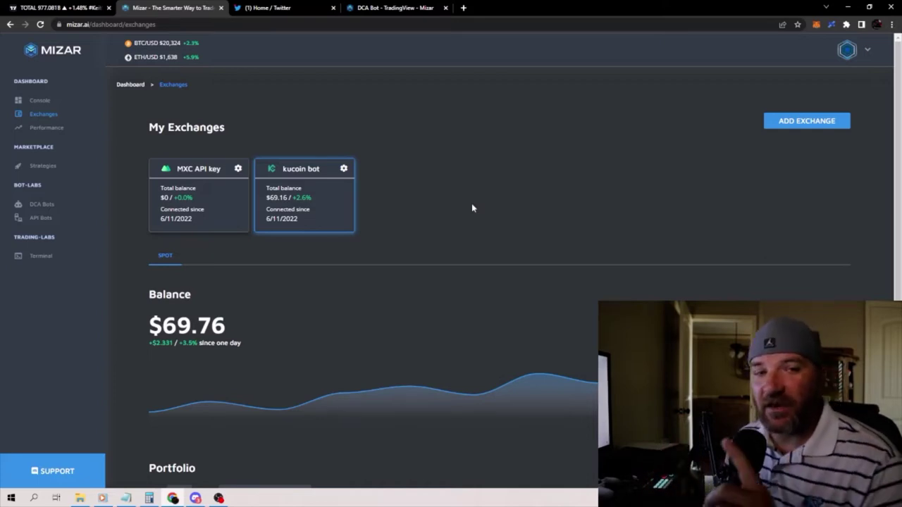
{"action": "left_click", "coordinate": [848, 50]}
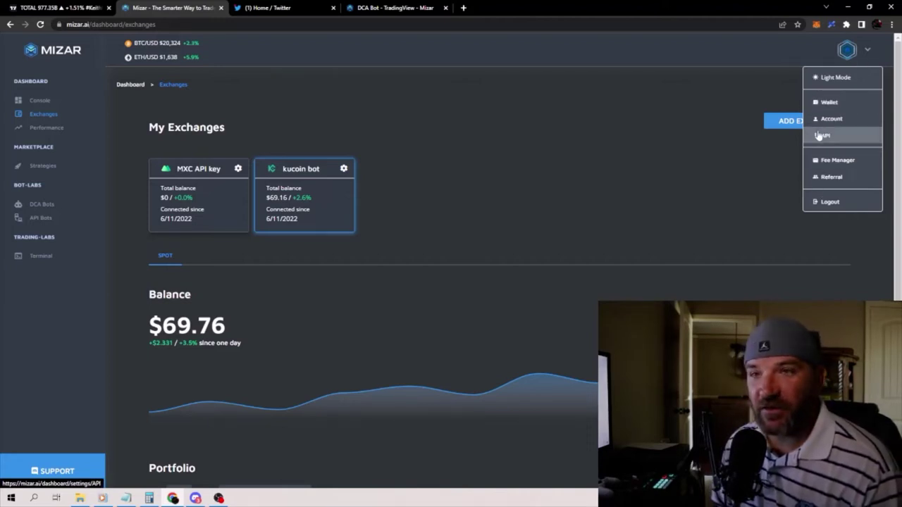
- Open the API key settings page from the profile menu
{"action": "left_click", "coordinate": [821, 135]}
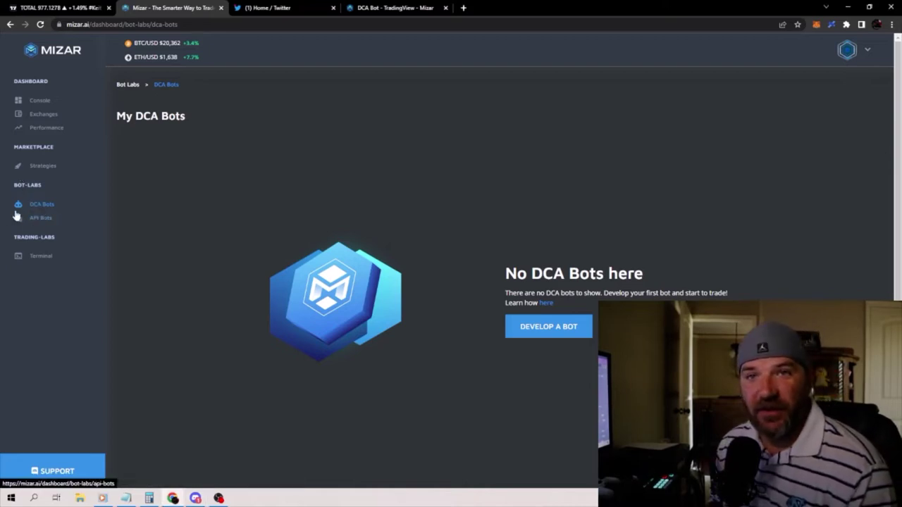
- Start a new DCA bot named 'Mizar test Bot' and change its base order size from 20 to 40
{"action": "left_click", "coordinate": [557, 326]}
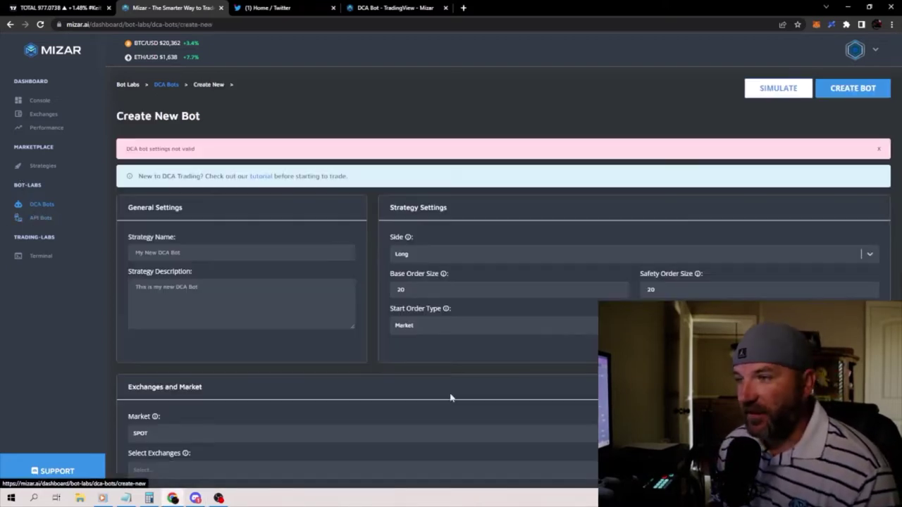
{"action": "left_click", "coordinate": [177, 255]}
{"action": "type", "text": "Mizar test Bot"}
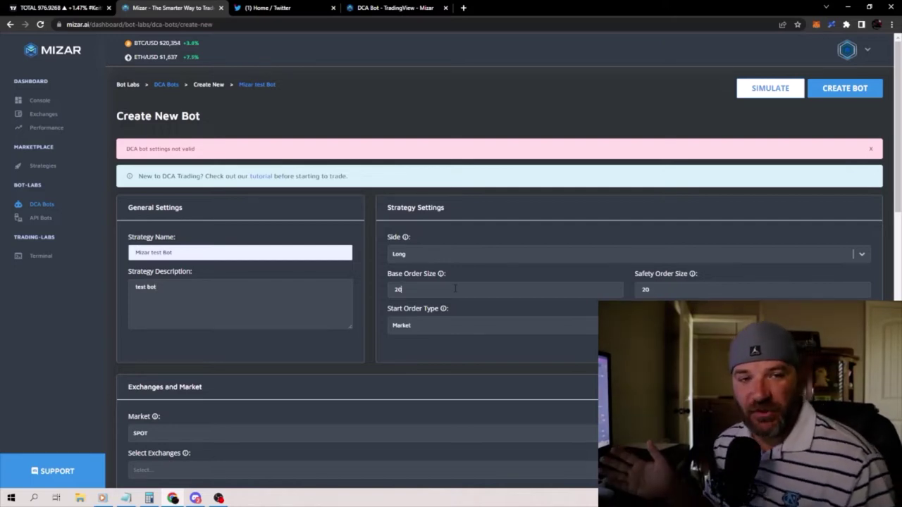
{"action": "key", "text": "BackSpace"}
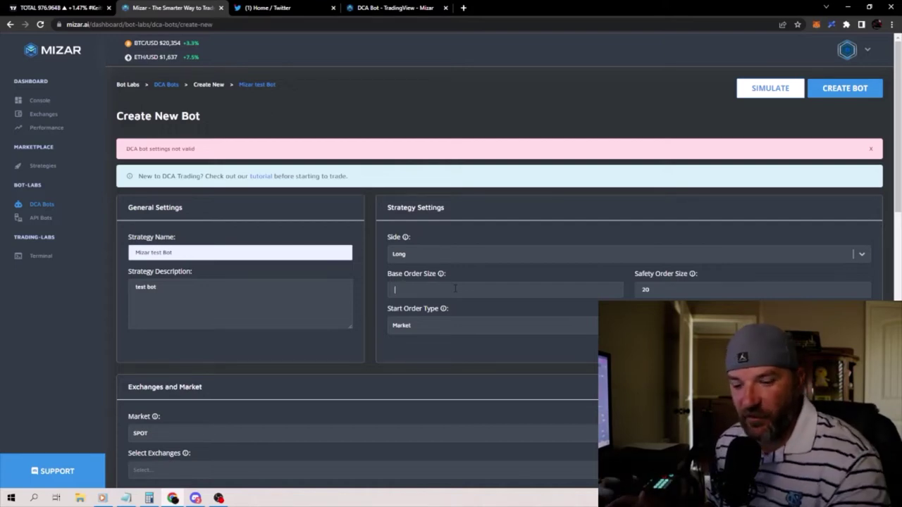
{"action": "type", "text": "0"}
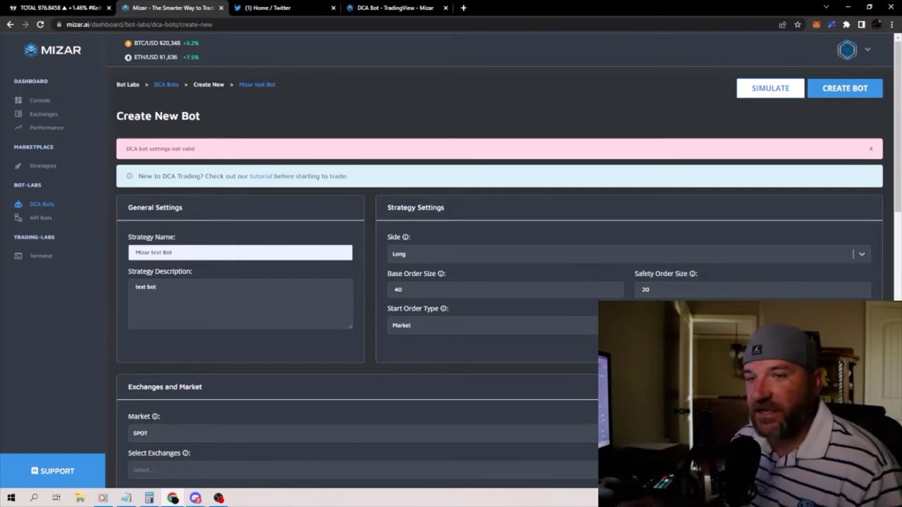
- Set the start order condition to TradingView (webhook / API), keep SPOT, and select Kucoin as the exchange
{"action": "scroll", "coordinate": [354, 419], "scroll_direction": "down", "scroll_amount": 2}
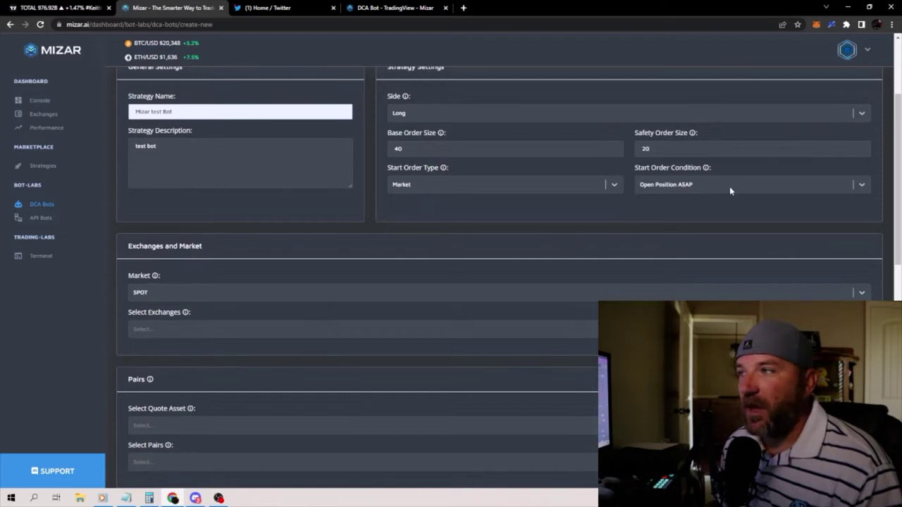
{"action": "left_click", "coordinate": [691, 185]}
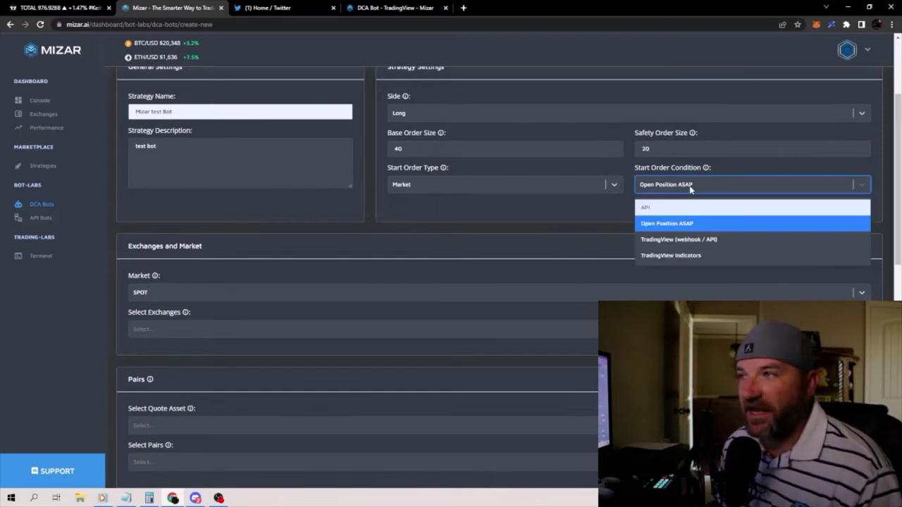
{"action": "left_click", "coordinate": [684, 241]}
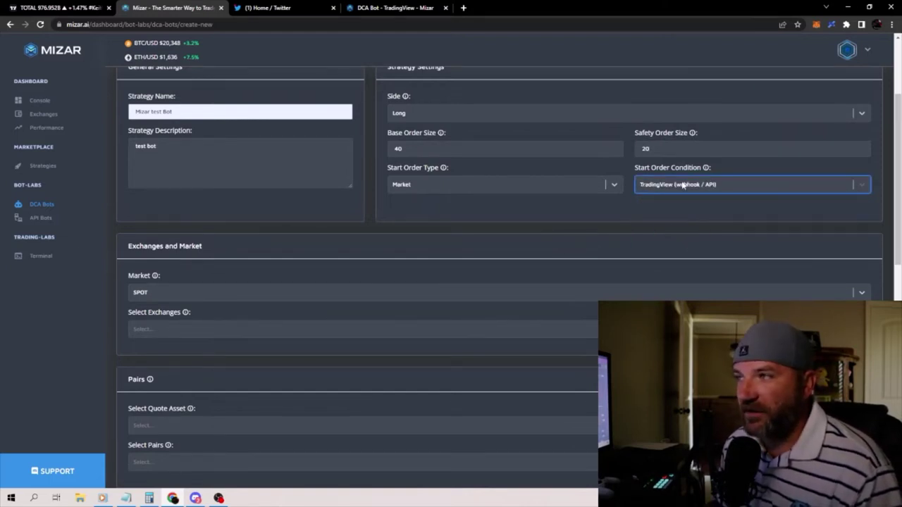
{"action": "left_click", "coordinate": [179, 295]}
{"action": "left_click", "coordinate": [179, 298]}
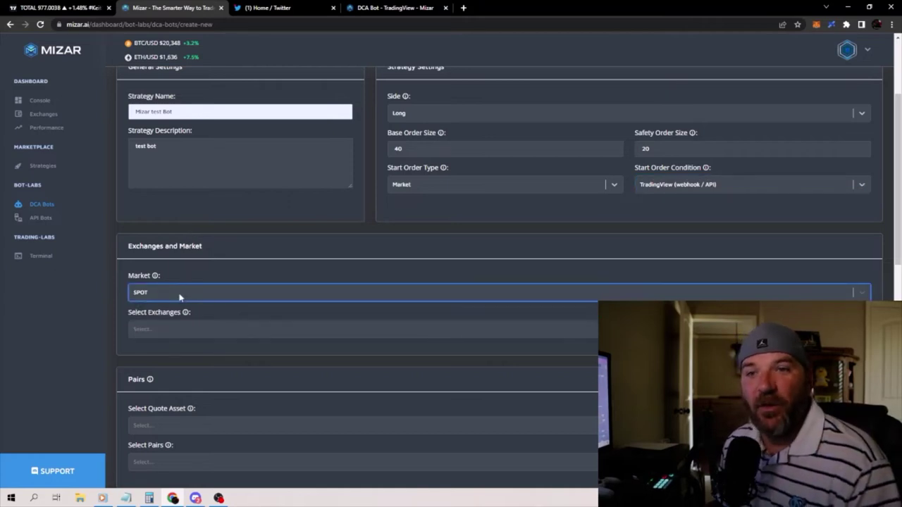
{"action": "left_click", "coordinate": [167, 330]}
{"action": "left_click", "coordinate": [159, 409]}
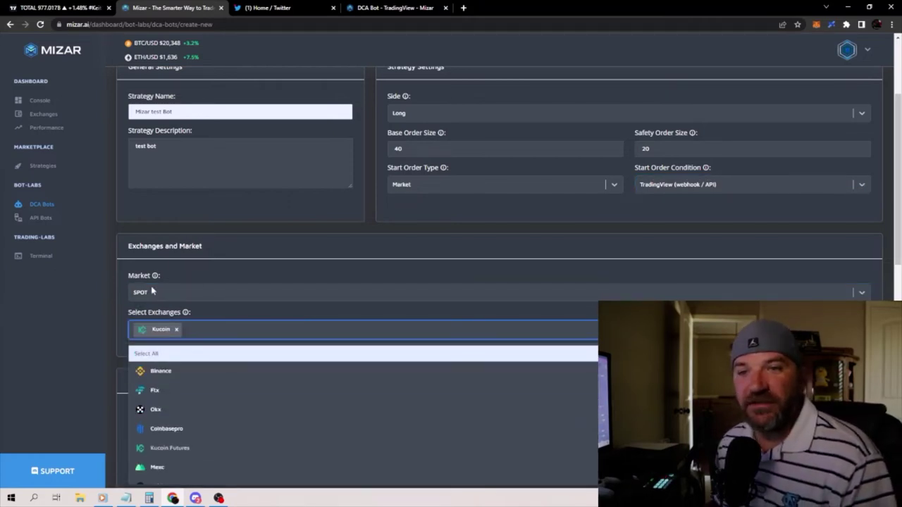
{"action": "left_click", "coordinate": [208, 311]}
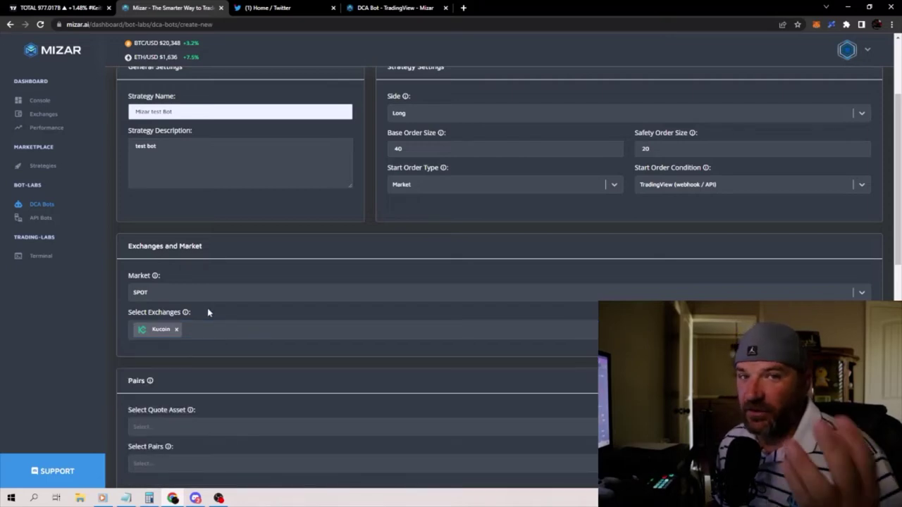
- Choose USDT as the quote asset and add BTC/USDT as the trading pair
{"action": "scroll", "coordinate": [208, 312], "scroll_direction": "down", "scroll_amount": 2}
{"action": "left_click", "coordinate": [188, 285]}
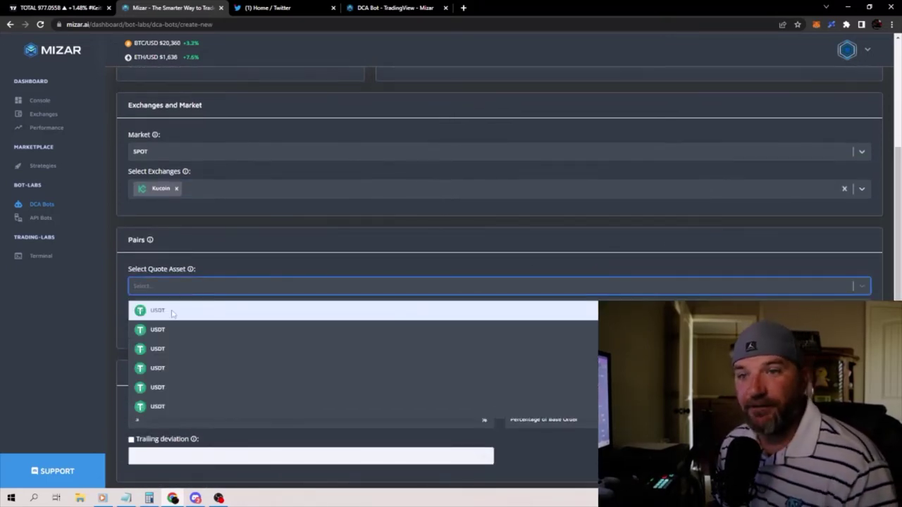
{"action": "left_click", "coordinate": [174, 314]}
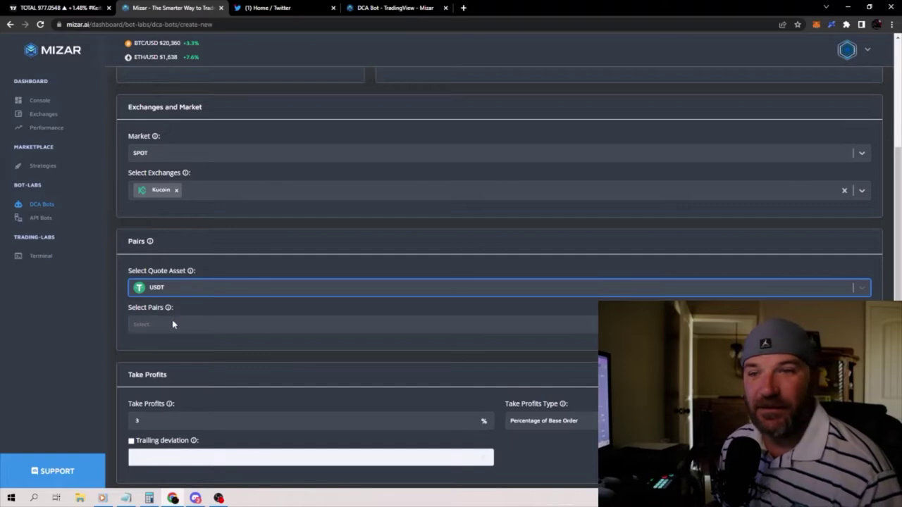
{"action": "left_click", "coordinate": [172, 325]}
{"action": "type", "text": "btc"}
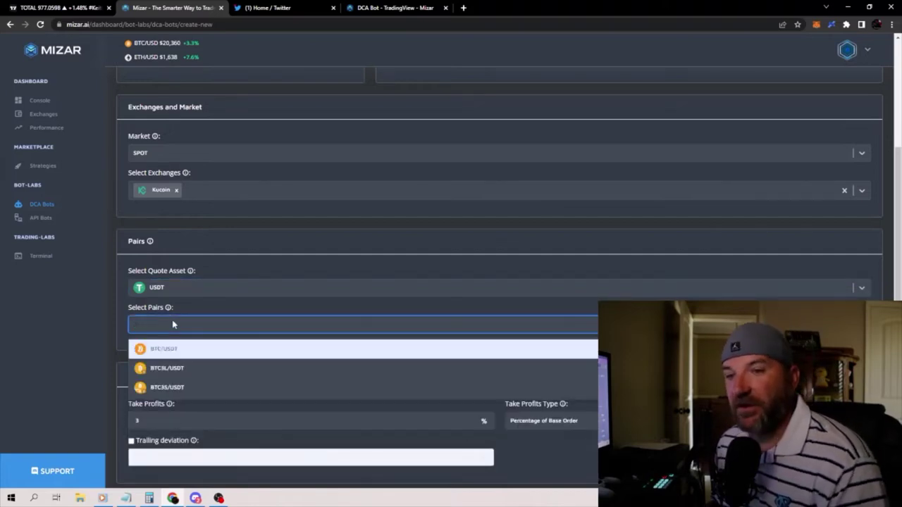
{"action": "left_click", "coordinate": [190, 350]}
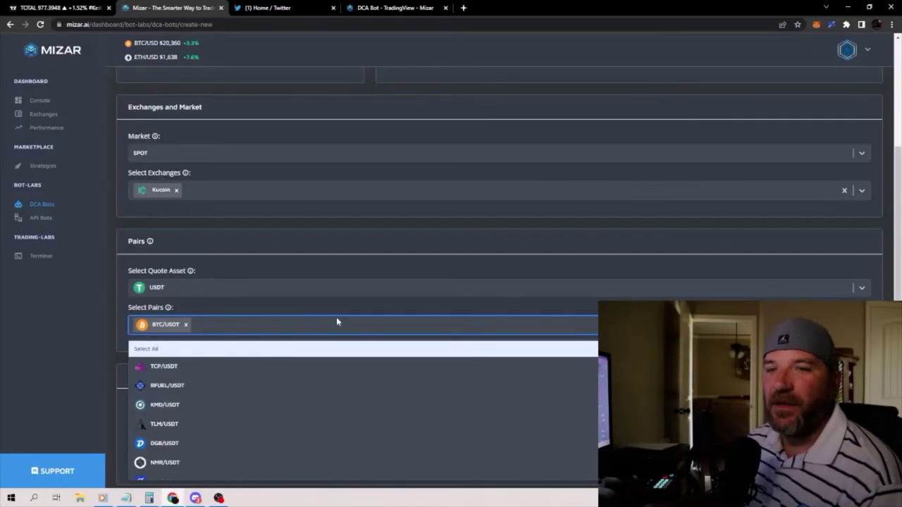
{"action": "left_click", "coordinate": [339, 267]}
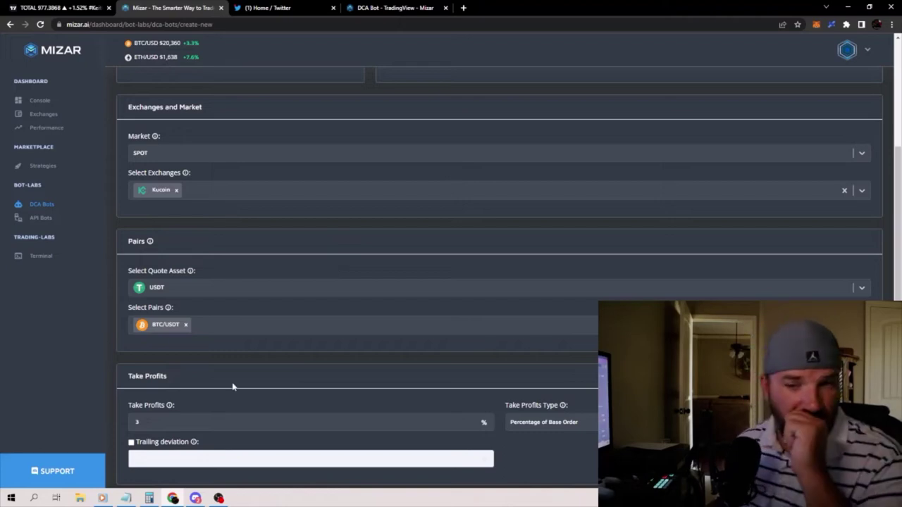
- Clear the old 3% take profit percentage
{"action": "scroll", "coordinate": [208, 401], "scroll_direction": "down", "scroll_amount": 1}
{"action": "left_click", "coordinate": [174, 368]}
{"action": "key", "text": "BackSpace"}
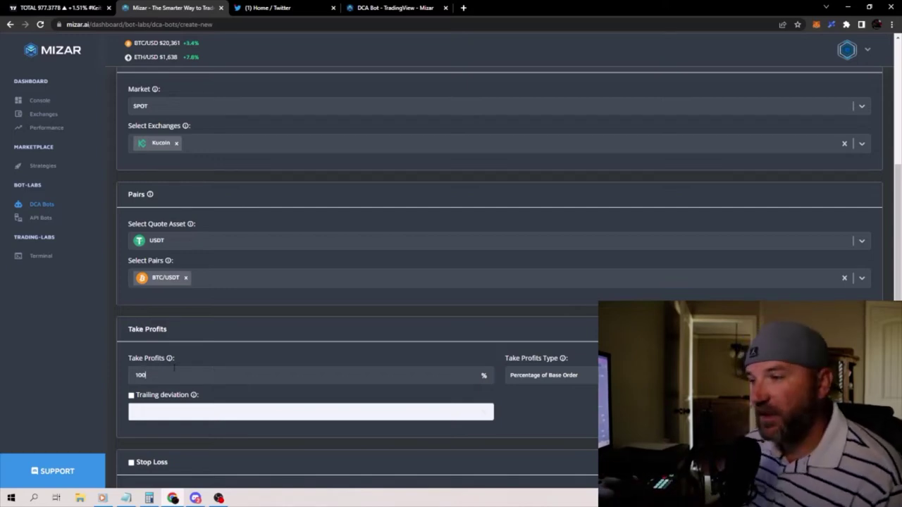
- Turn on stop loss and set it to 20%
{"action": "scroll", "coordinate": [591, 380], "scroll_direction": "down", "scroll_amount": 2}
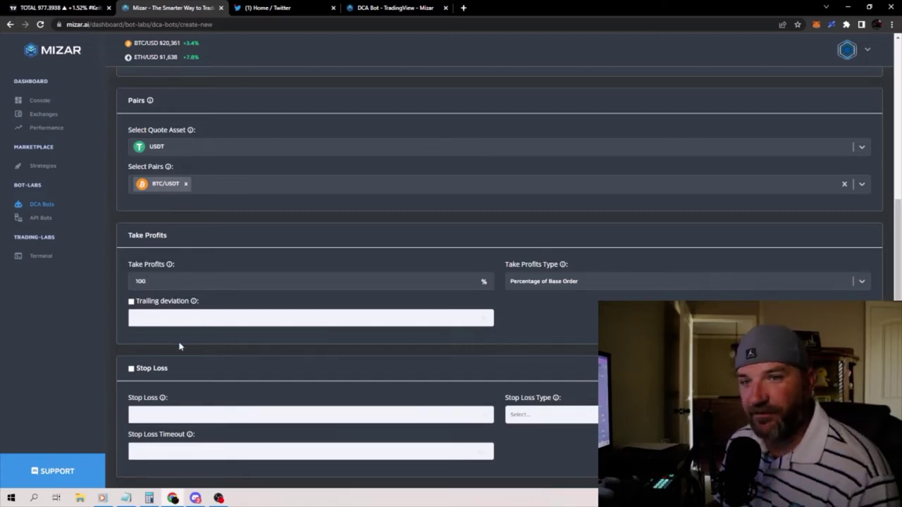
{"action": "scroll", "coordinate": [179, 346], "scroll_direction": "down", "scroll_amount": 3}
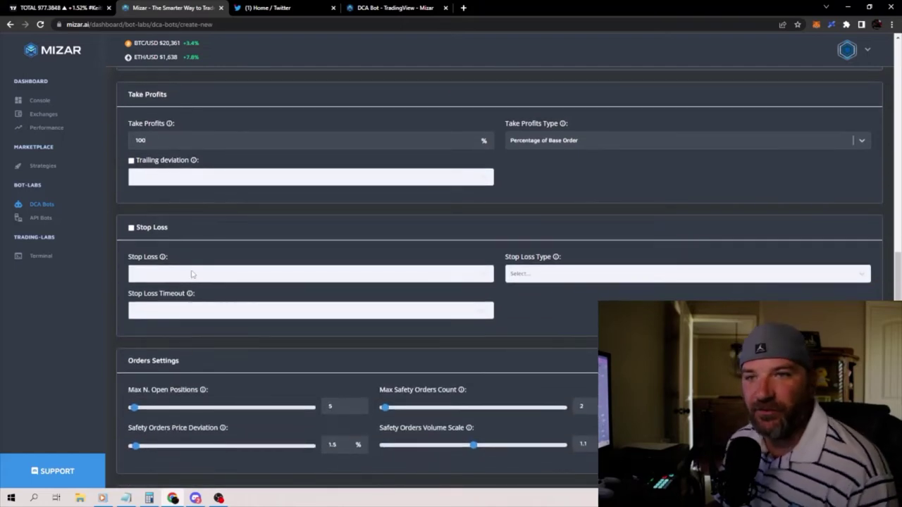
{"action": "mouse_move", "coordinate": [163, 262]}
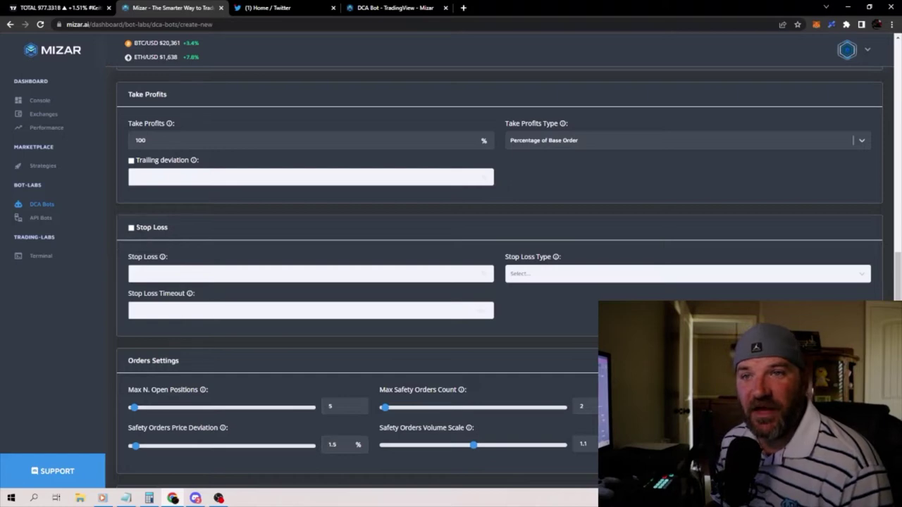
{"action": "left_click", "coordinate": [131, 228]}
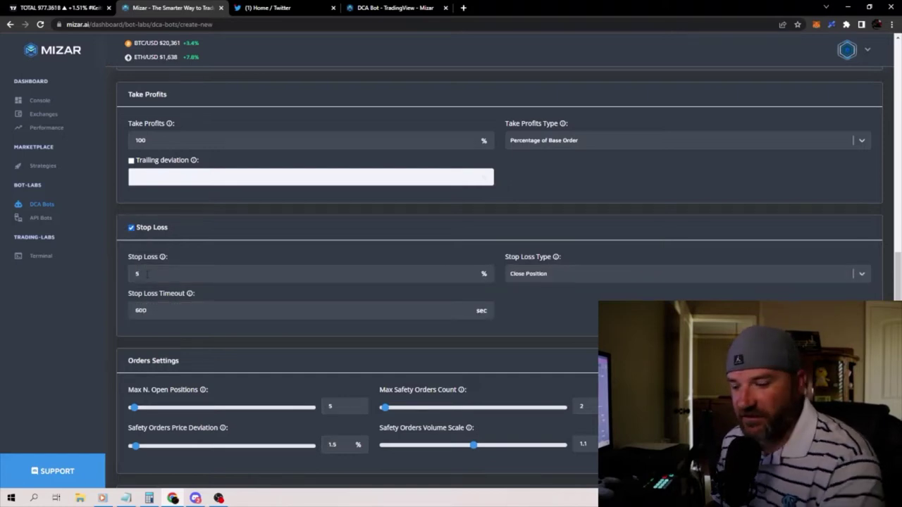
{"action": "type", "text": "2"}
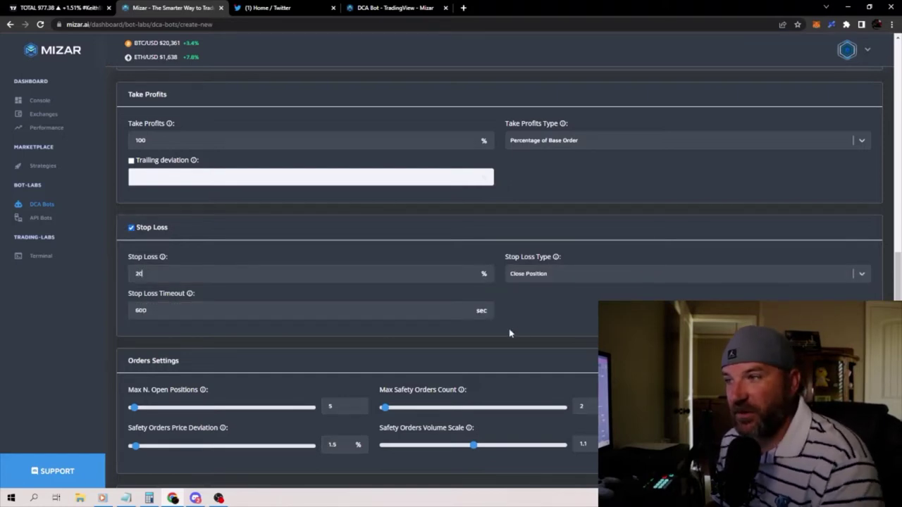
{"action": "type", "text": "0"}
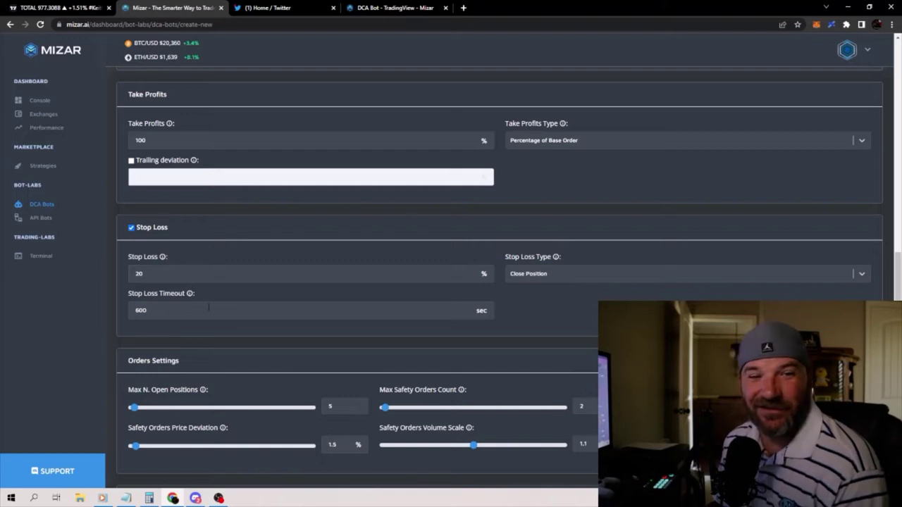
{"action": "scroll", "coordinate": [228, 411], "scroll_direction": "down", "scroll_amount": 2}
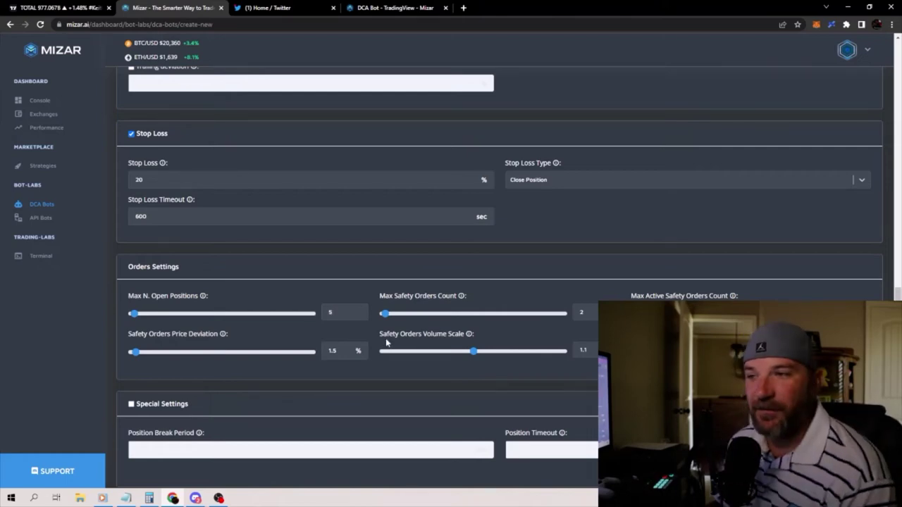
- Change Max Safety Orders Count from 2 to 1
{"action": "scroll", "coordinate": [550, 310], "scroll_direction": "down", "scroll_amount": 1}
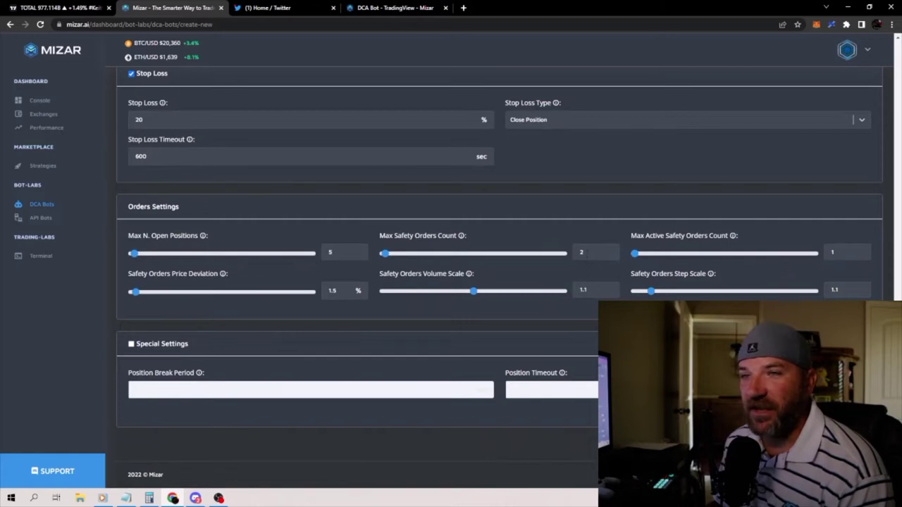
{"action": "left_click", "coordinate": [584, 252]}
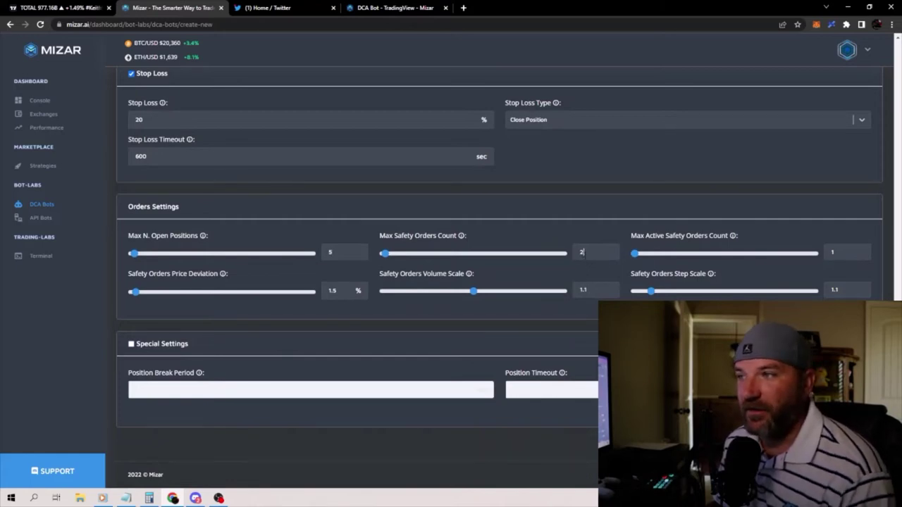
{"action": "key", "text": "BackSpace"}
{"action": "type", "text": "1"}
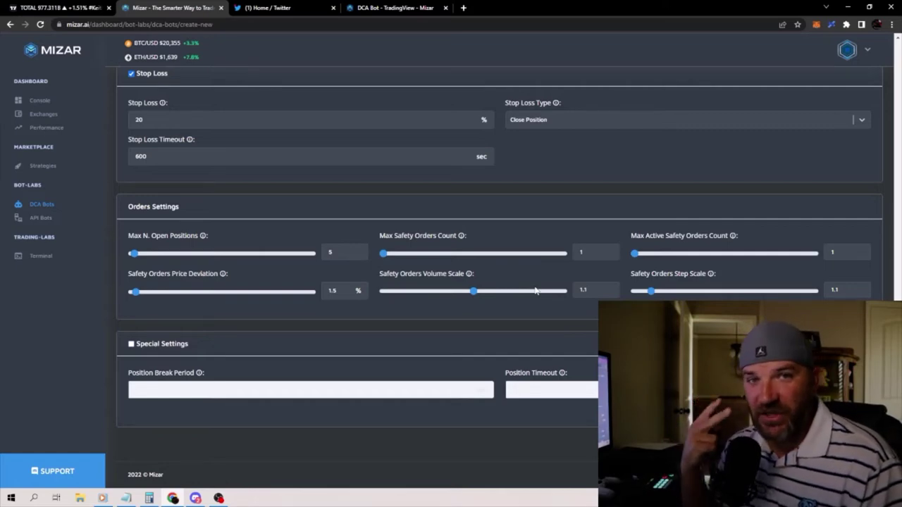
{"action": "scroll", "coordinate": [620, 261], "scroll_direction": "up", "scroll_amount": 5}
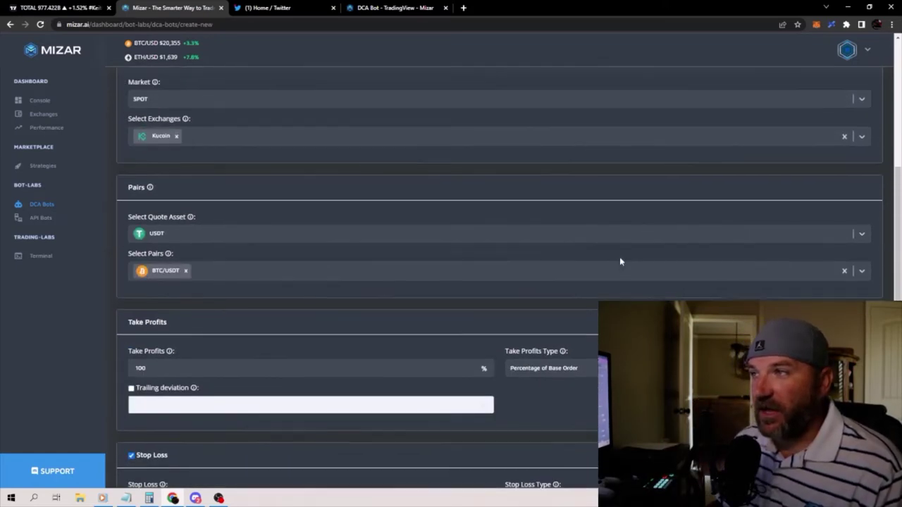
{"action": "scroll", "coordinate": [620, 261], "scroll_direction": "up", "scroll_amount": 5}
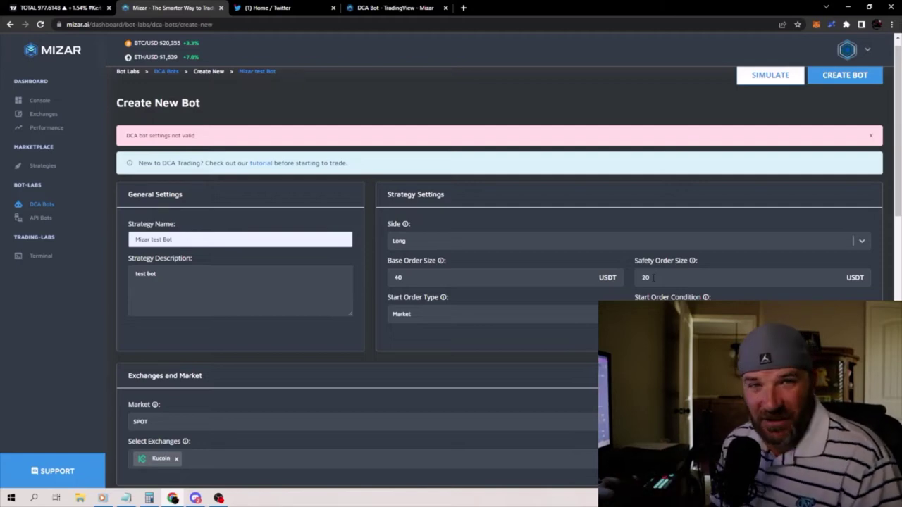
- Set the Safety Orders Price Deviation slider in Orders Settings to 9.55%
{"action": "scroll", "coordinate": [342, 342], "scroll_direction": "down", "scroll_amount": 10}
{"action": "scroll", "coordinate": [341, 342], "scroll_direction": "down", "scroll_amount": 2}
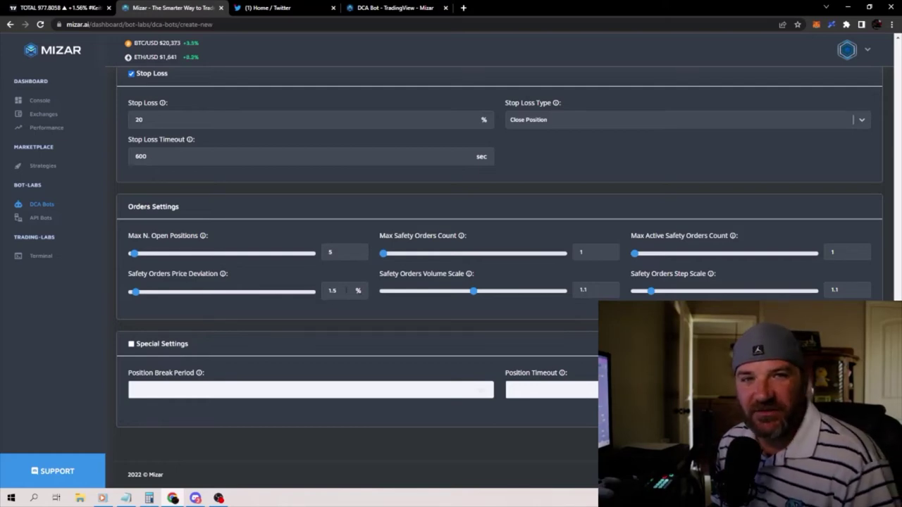
{"action": "left_click_drag", "start_coordinate": [134, 293], "coordinate": [161, 298]}
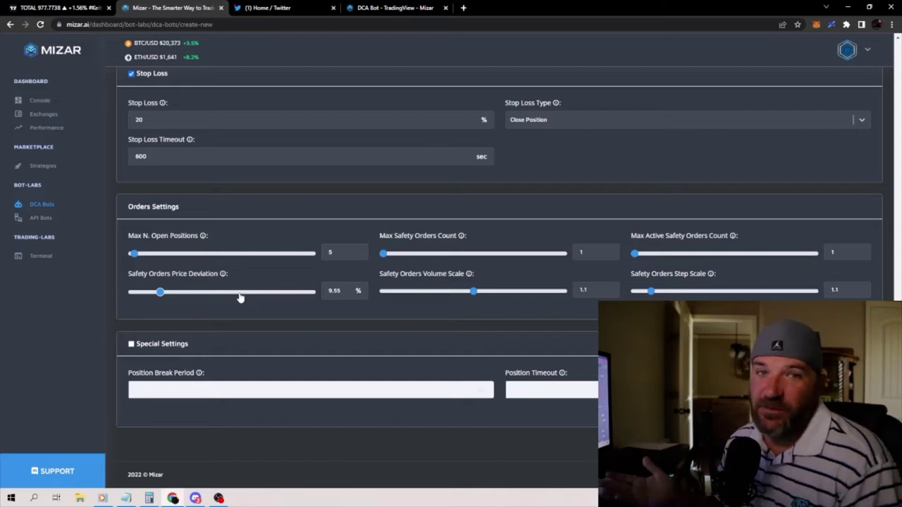
{"action": "scroll", "coordinate": [259, 314], "scroll_direction": "up", "scroll_amount": 8}
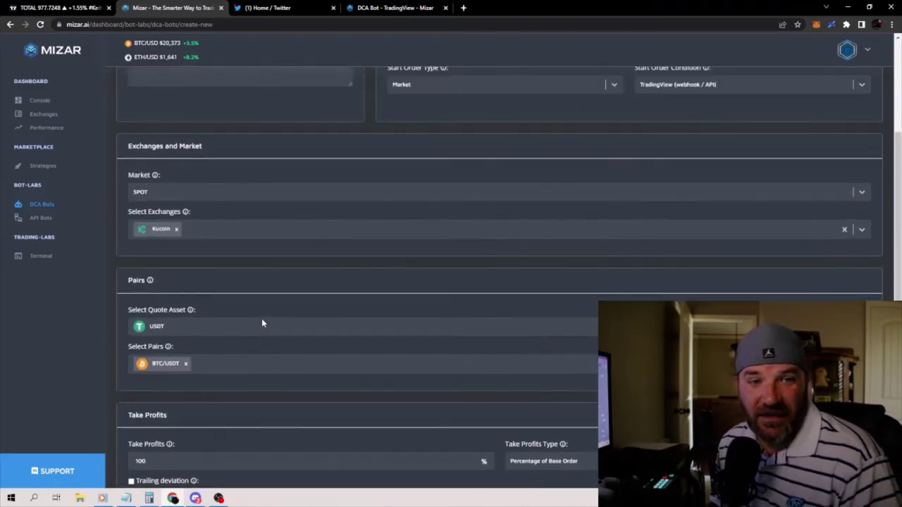
- Create the bot and confirm Create New Bot in the settings summary
{"action": "scroll", "coordinate": [262, 322], "scroll_direction": "up", "scroll_amount": 4}
{"action": "left_click", "coordinate": [846, 89]}
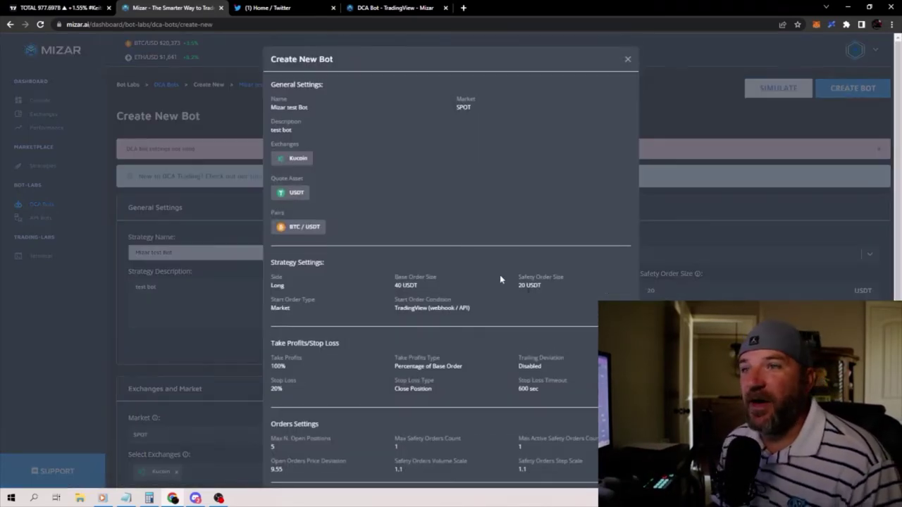
{"action": "scroll", "coordinate": [499, 280], "scroll_direction": "down", "scroll_amount": 3}
{"action": "left_click", "coordinate": [437, 413]}
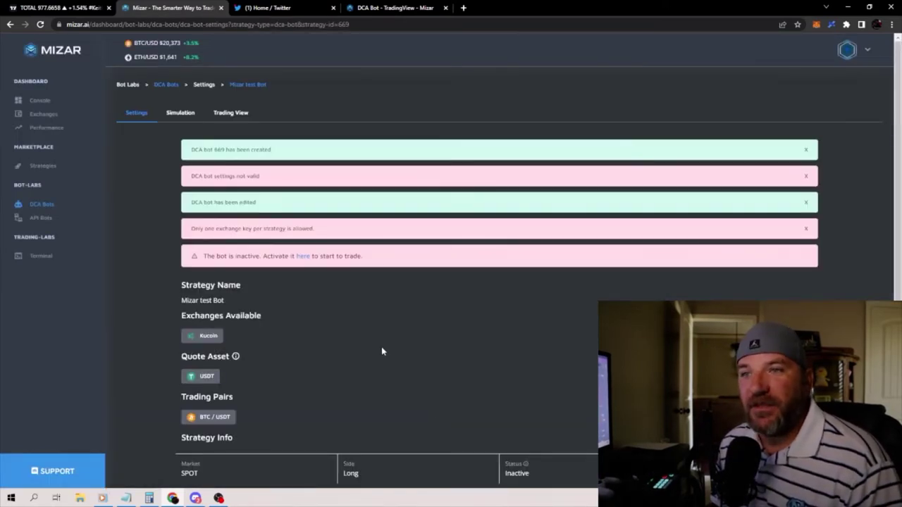
- Activate the inactive Mizar test Bot on the KuCoin account
{"action": "scroll", "coordinate": [381, 351], "scroll_direction": "down", "scroll_amount": 2}
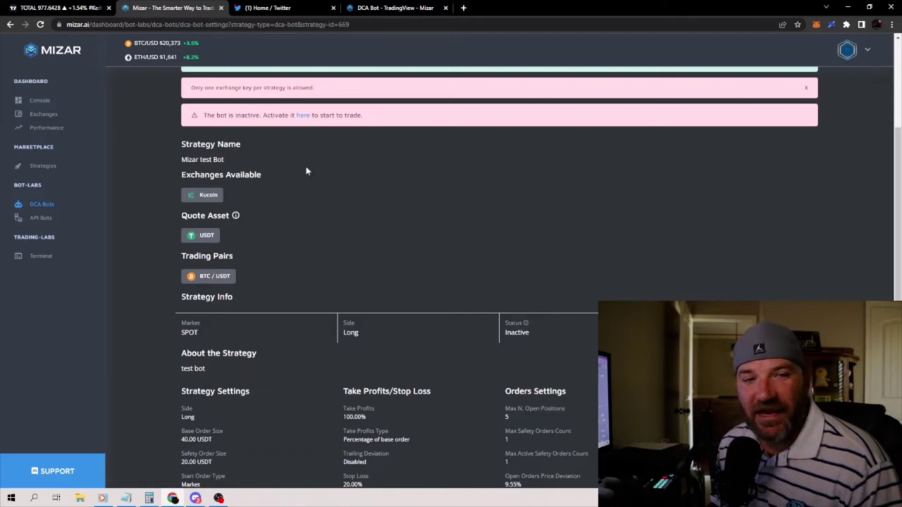
{"action": "left_click", "coordinate": [303, 115]}
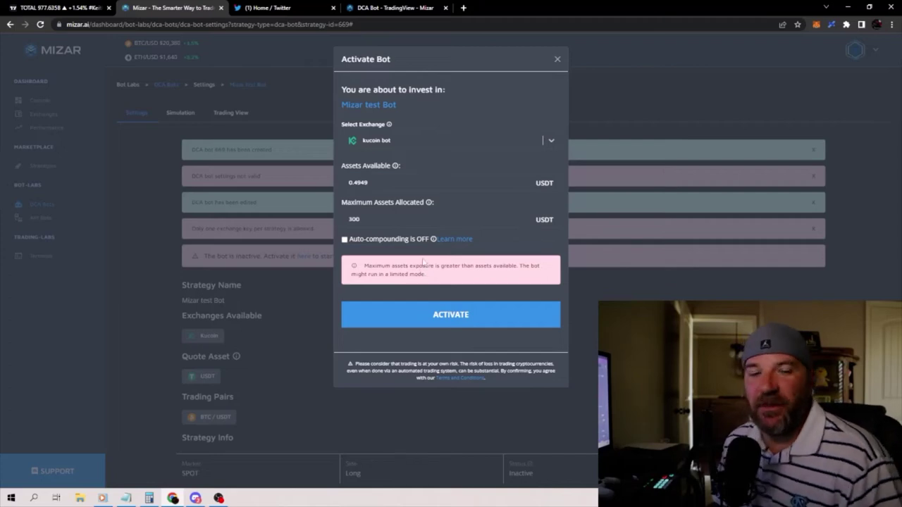
{"action": "left_click", "coordinate": [416, 317]}
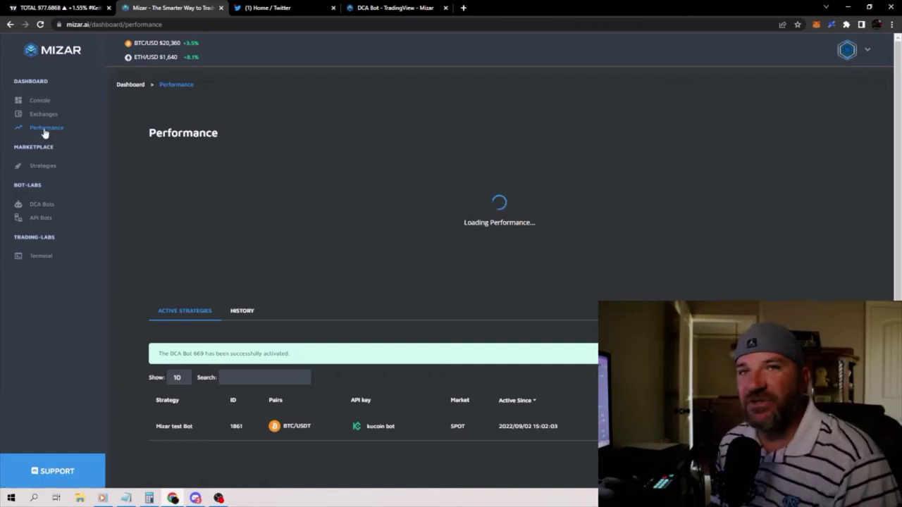
{"action": "left_click", "coordinate": [42, 205]}
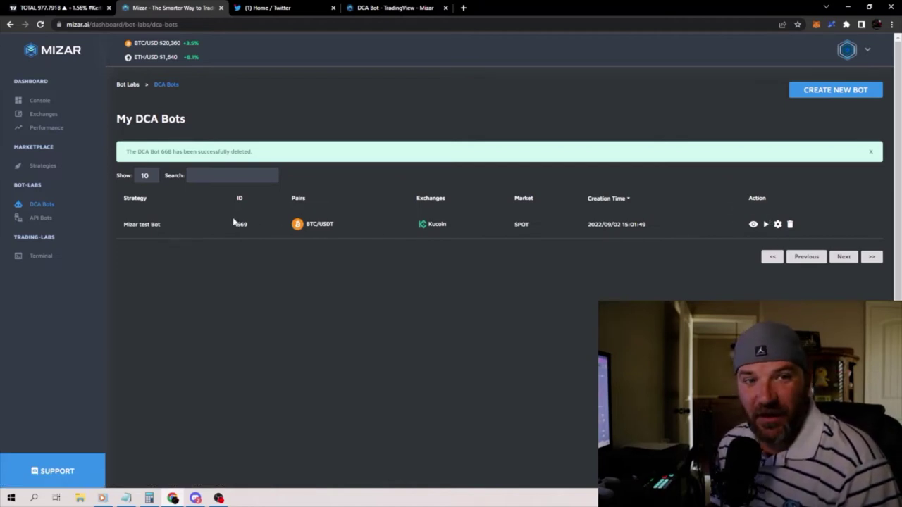
{"action": "left_click", "coordinate": [39, 128]}
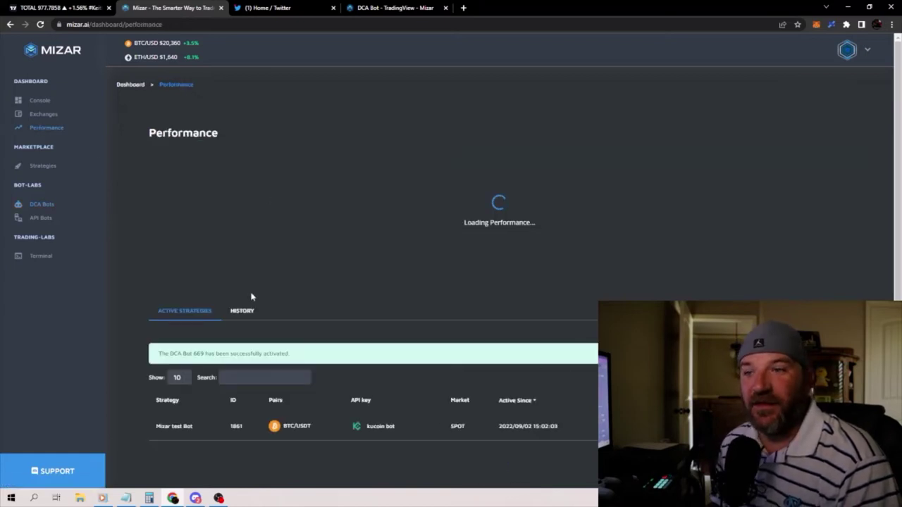
{"action": "scroll", "coordinate": [251, 297], "scroll_direction": "down", "scroll_amount": 1}
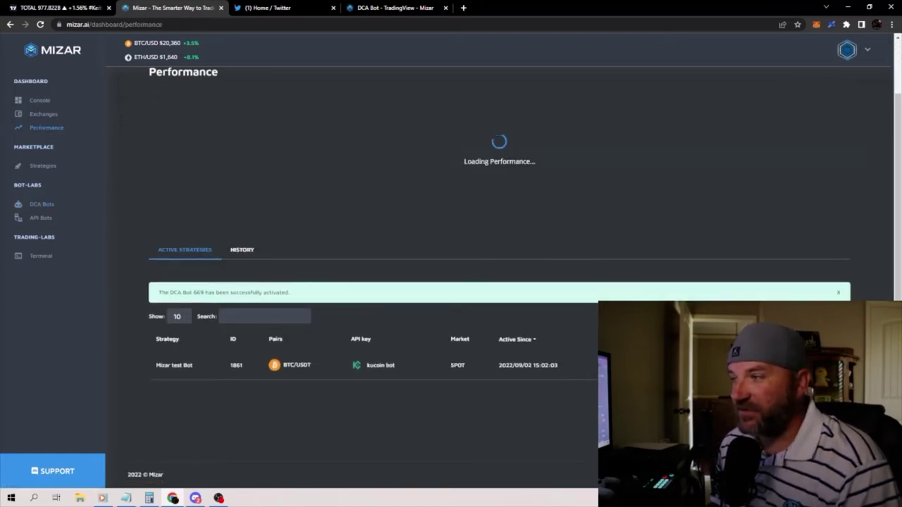
{"action": "left_click", "coordinate": [40, 207]}
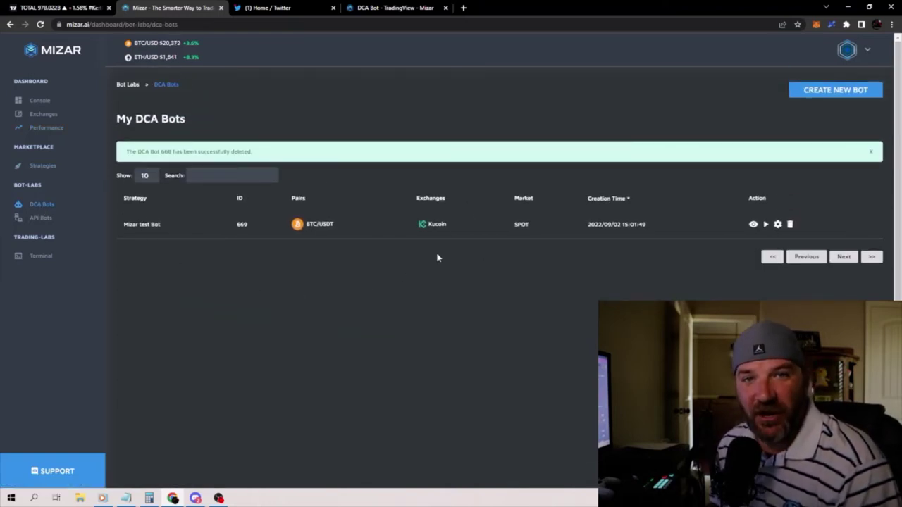
{"action": "left_click", "coordinate": [39, 127]}
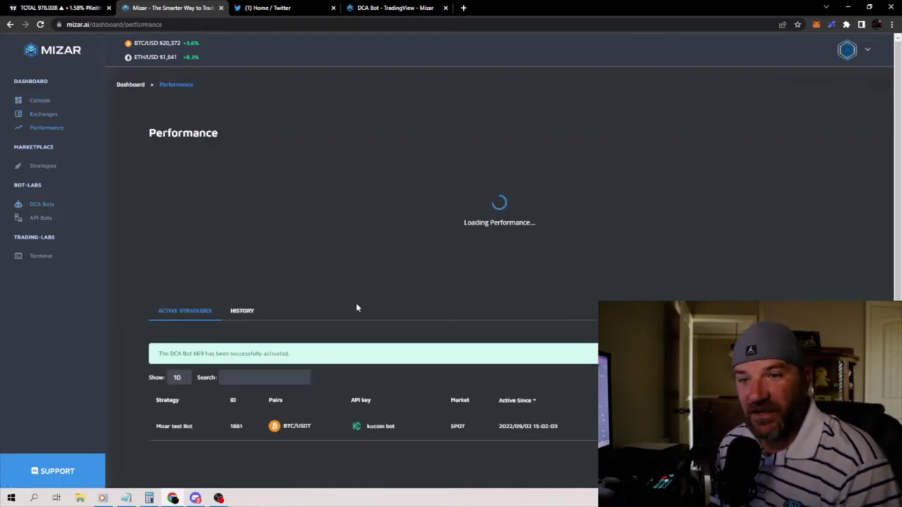
{"action": "scroll", "coordinate": [338, 286], "scroll_direction": "down", "scroll_amount": 1}
{"action": "left_click_drag", "start_coordinate": [218, 368], "coordinate": [246, 371]}
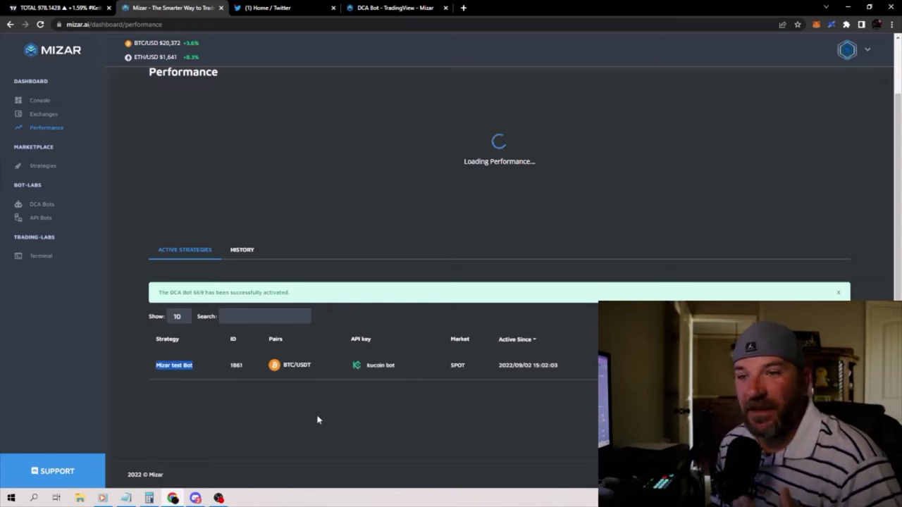
{"action": "left_click", "coordinate": [225, 373]}
{"action": "double_click", "coordinate": [236, 365]}
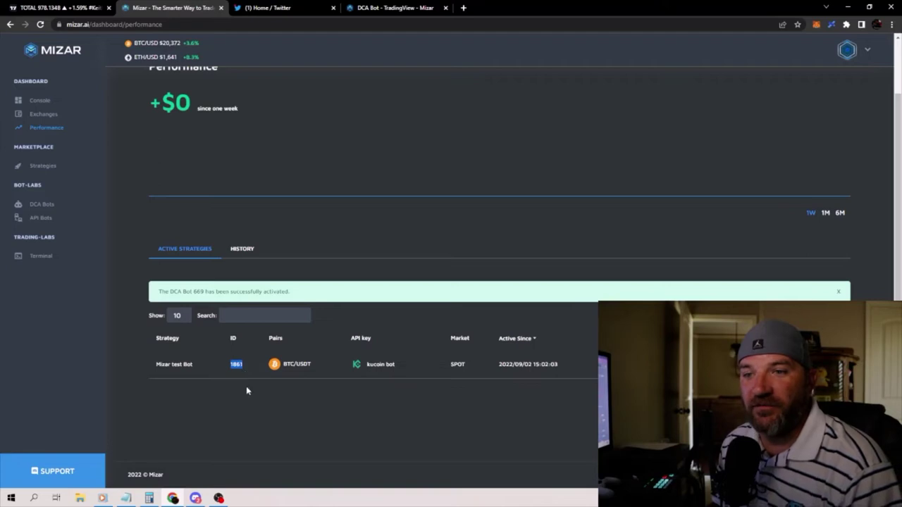